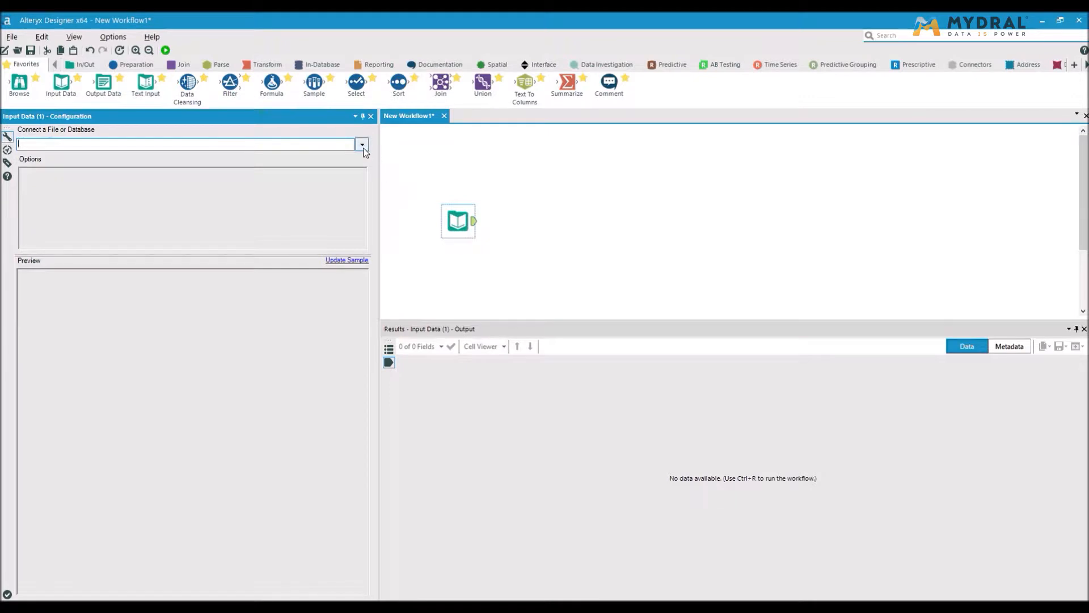
Step: Connect the Input Data tool to the SportUp-Data Excel file and load its Client$ sheet
{"action": "left_click", "coordinate": [362, 146]}
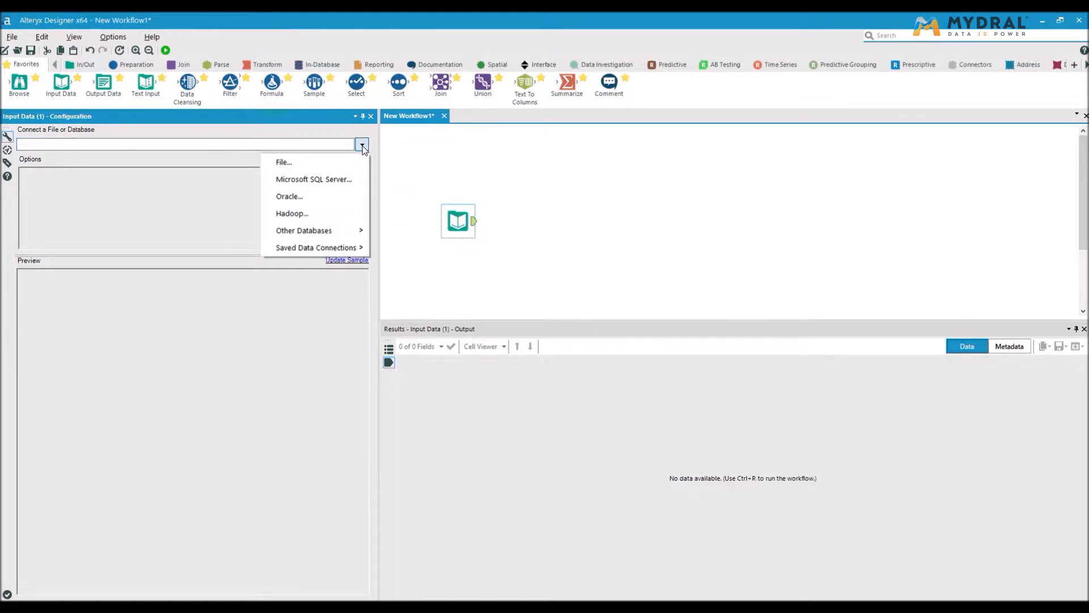
{"action": "left_click", "coordinate": [350, 165]}
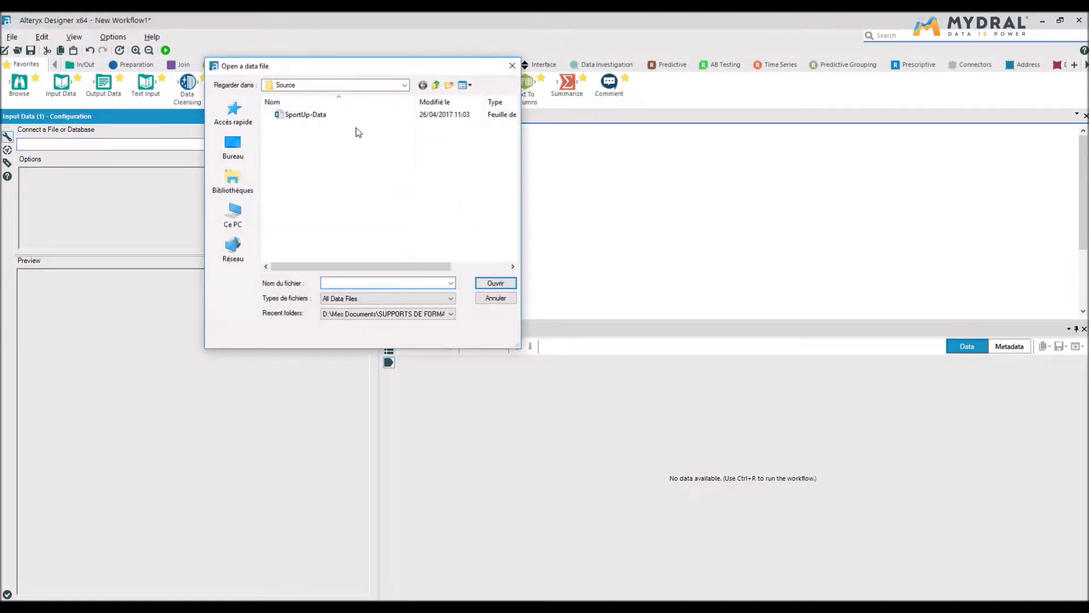
{"action": "double_click", "coordinate": [305, 115]}
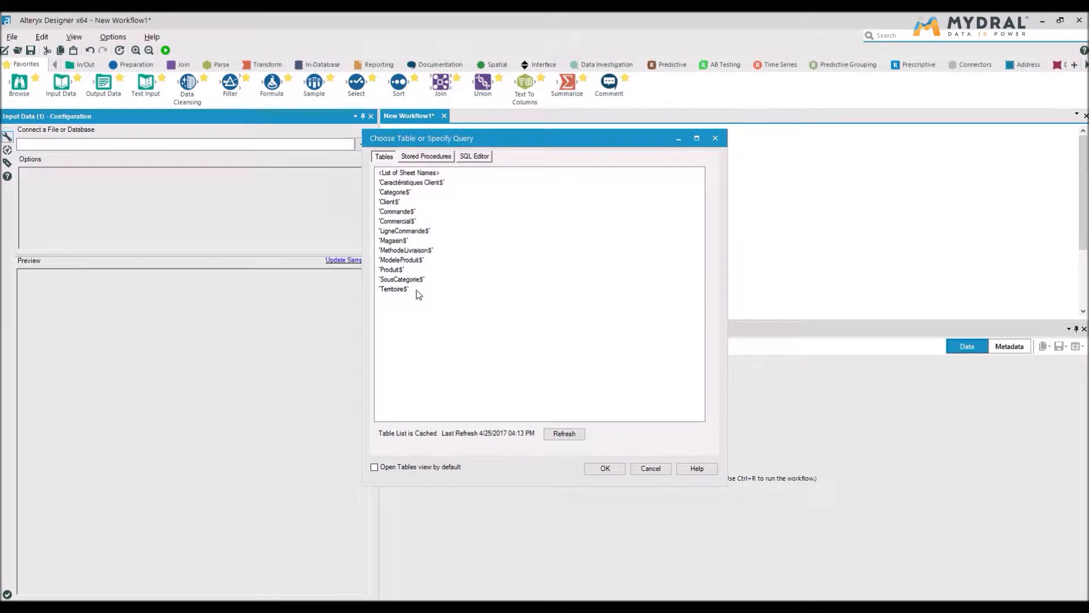
{"action": "double_click", "coordinate": [404, 202]}
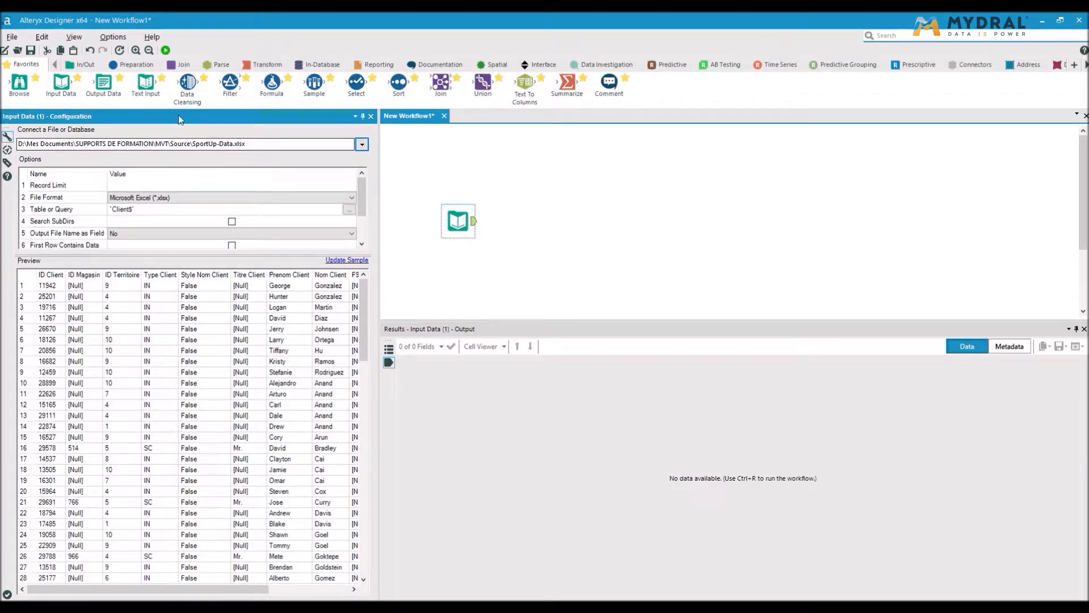
Step: Add a Formula tool connected after the Input Data tool and create a new output column named Magasin in it
{"action": "left_click", "coordinate": [132, 66]}
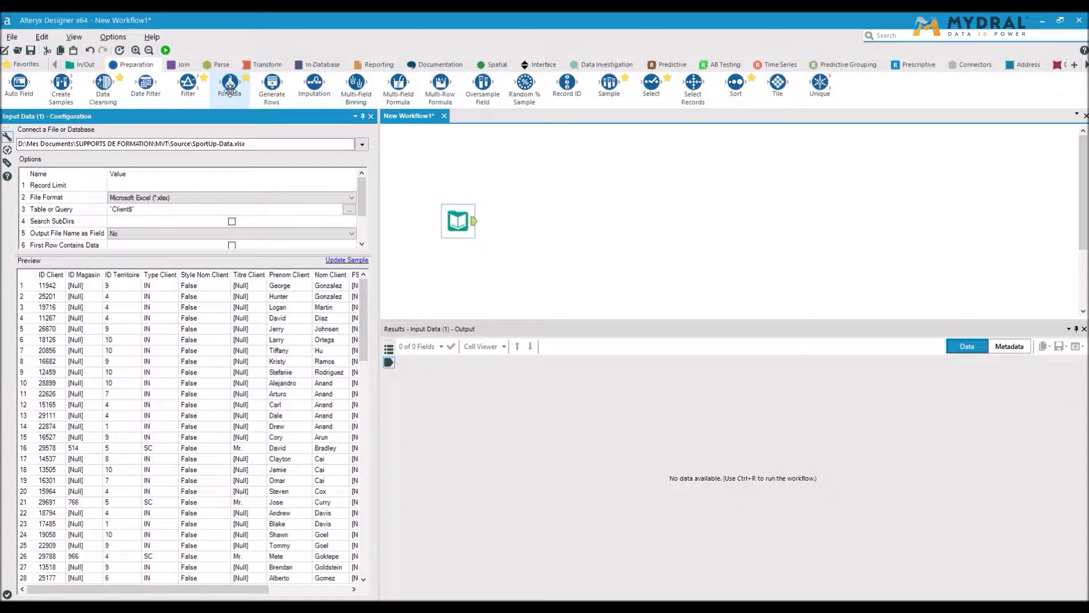
{"action": "left_click_drag", "start_coordinate": [225, 85], "coordinate": [546, 222]}
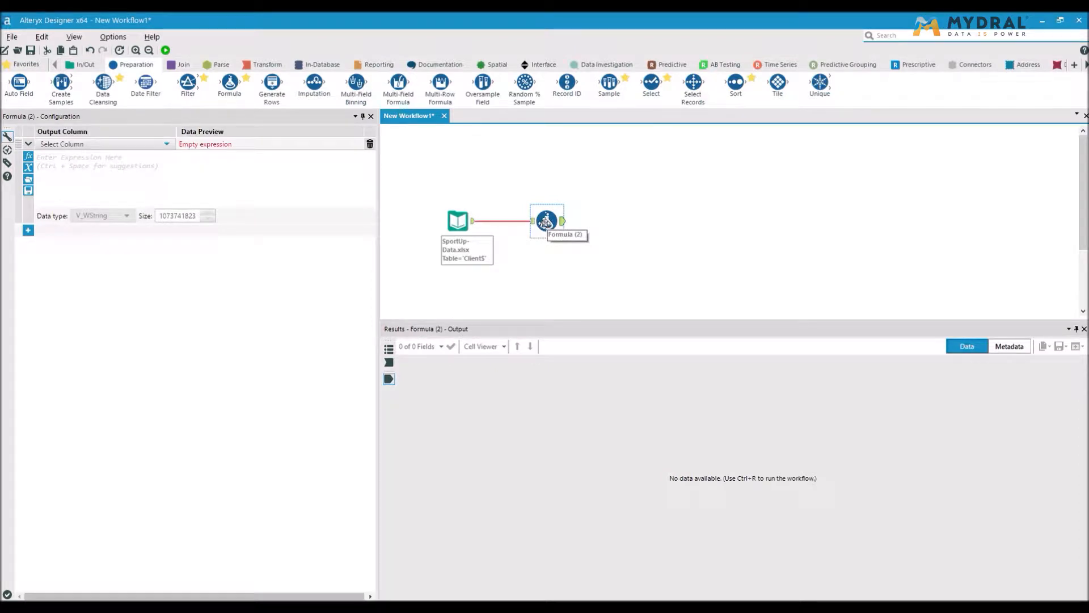
{"action": "left_click", "coordinate": [166, 143]}
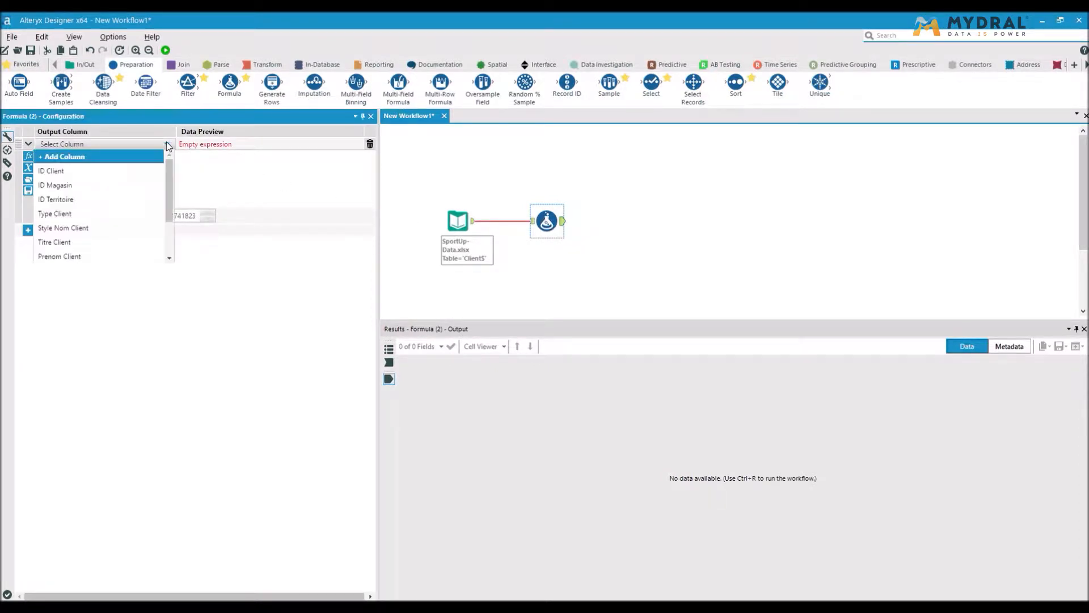
{"action": "left_click", "coordinate": [89, 158]}
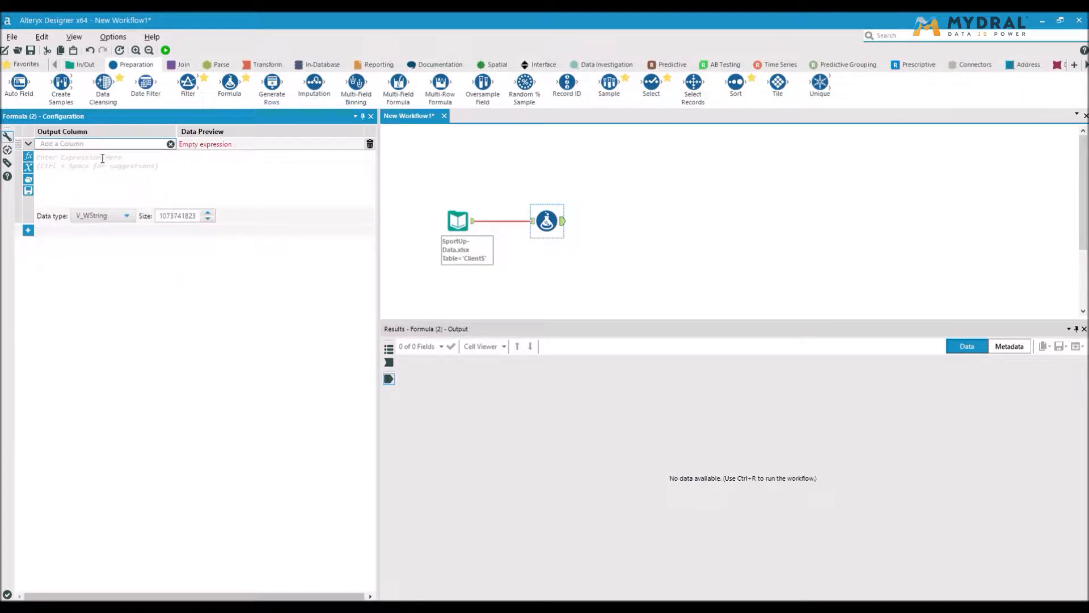
{"action": "type", "text": "Magasin"}
{"action": "left_click", "coordinate": [102, 158]}
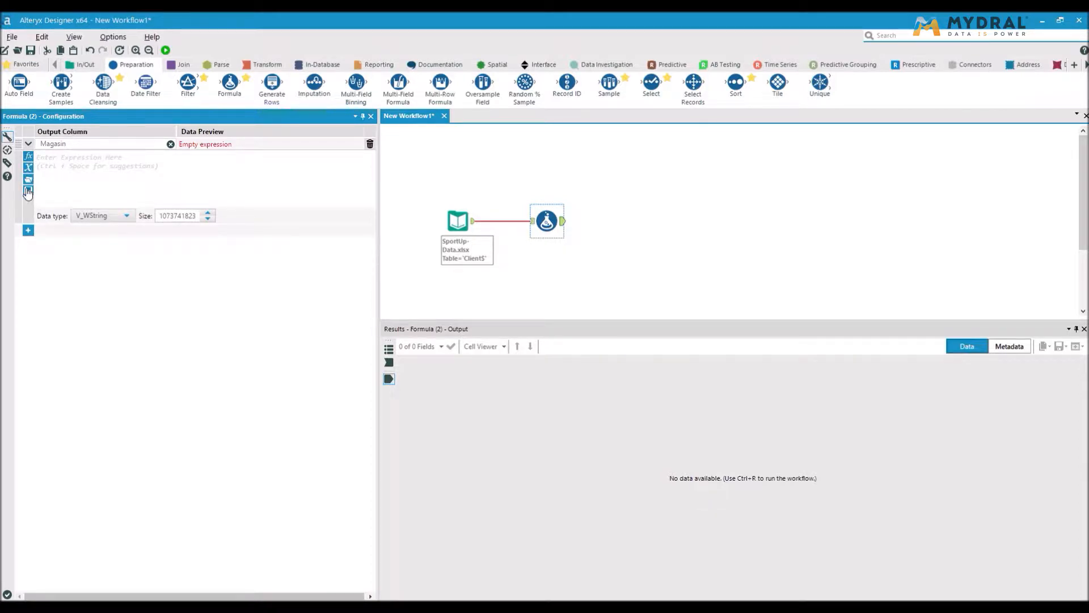
Step: Examine the function categories, such as Conversion and DateTime, and the existing columns available for the Magasin expression
{"action": "left_click", "coordinate": [28, 157]}
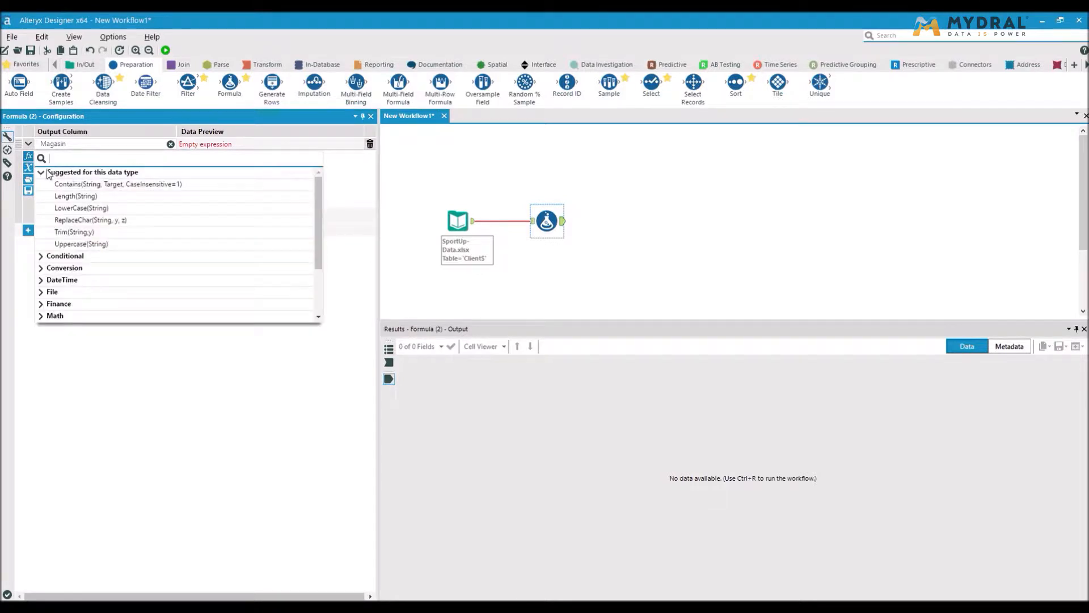
{"action": "left_click", "coordinate": [40, 173]}
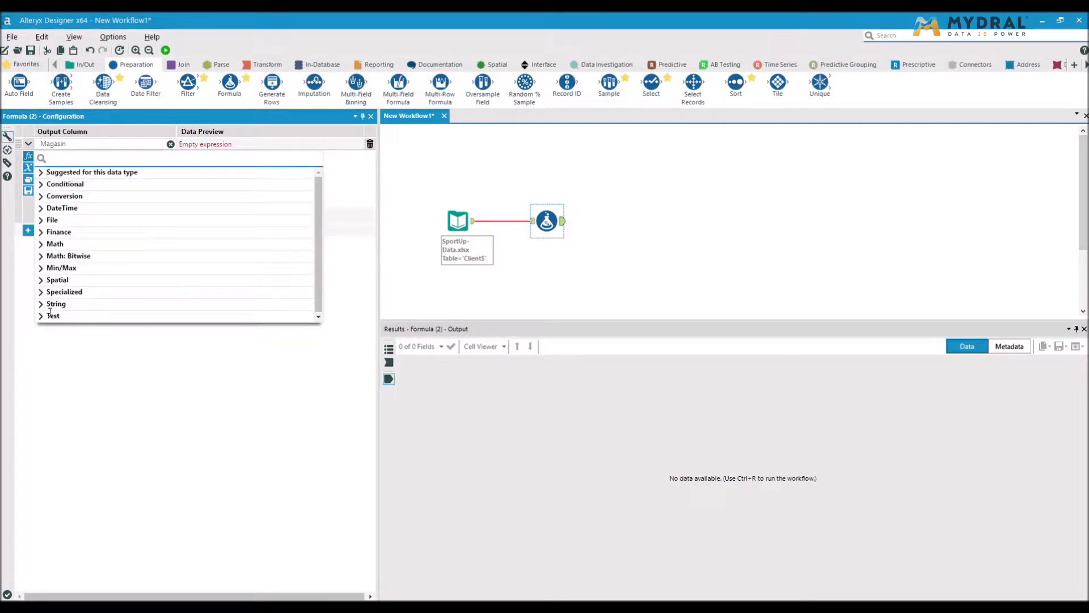
{"action": "left_click", "coordinate": [41, 196]}
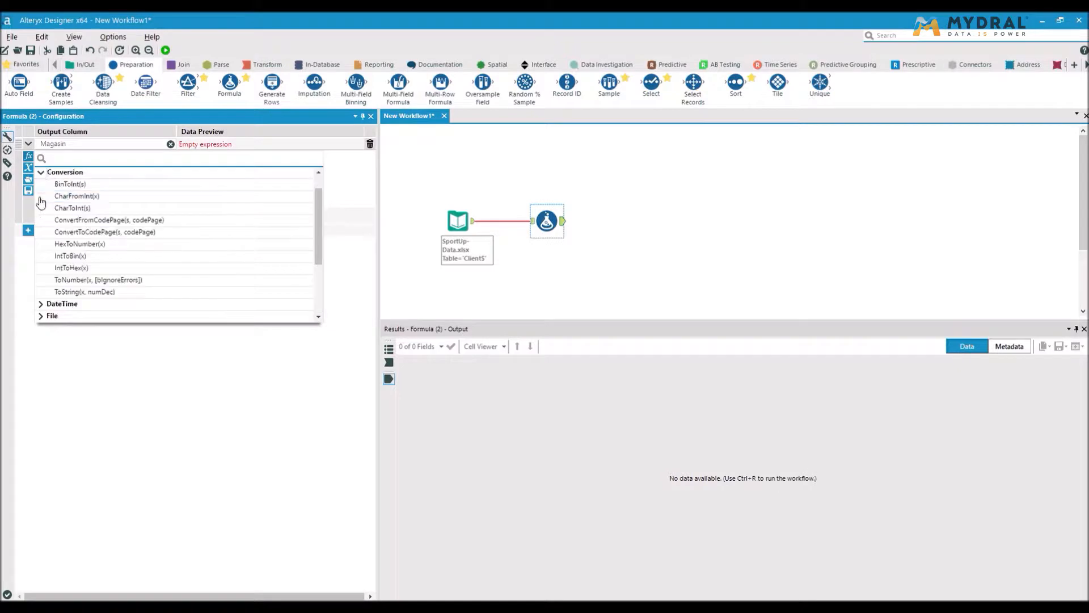
{"action": "left_click", "coordinate": [41, 173]}
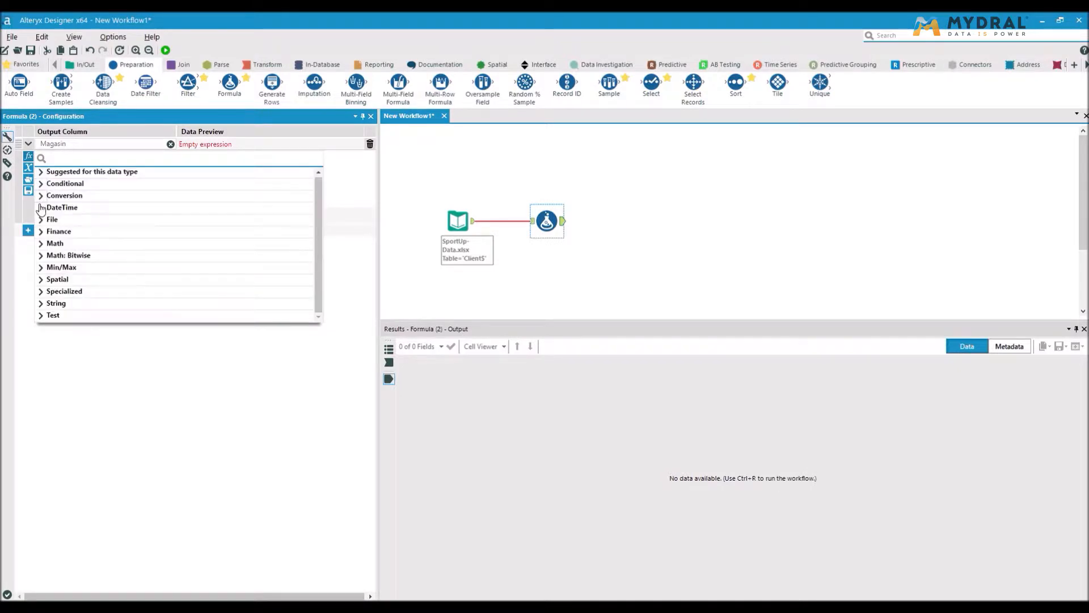
{"action": "left_click", "coordinate": [41, 209]}
{"action": "left_click", "coordinate": [41, 173]}
{"action": "left_click", "coordinate": [28, 167]}
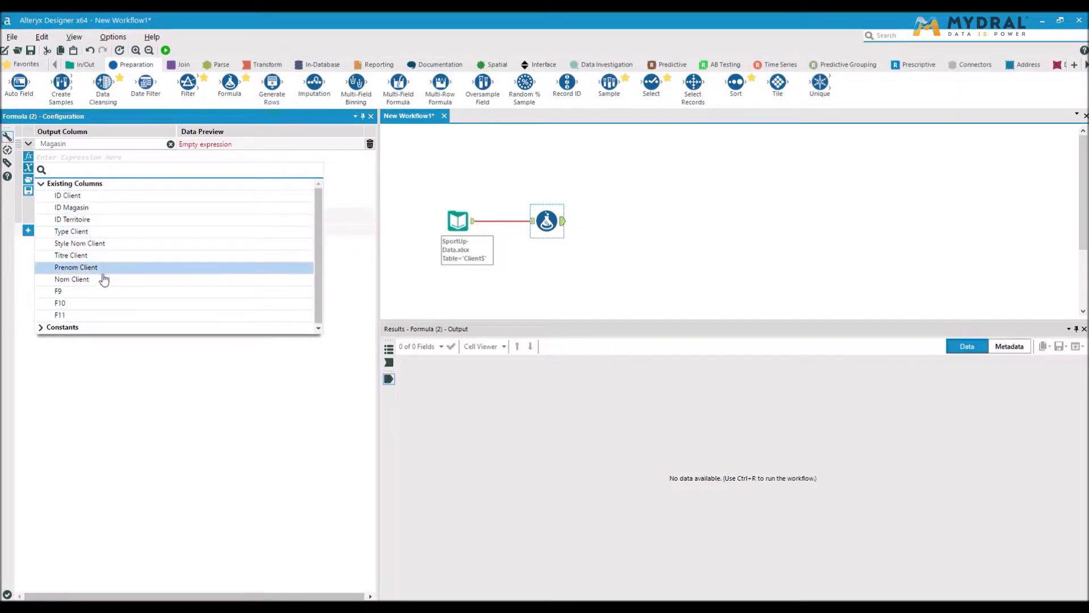
{"action": "left_click", "coordinate": [41, 184]}
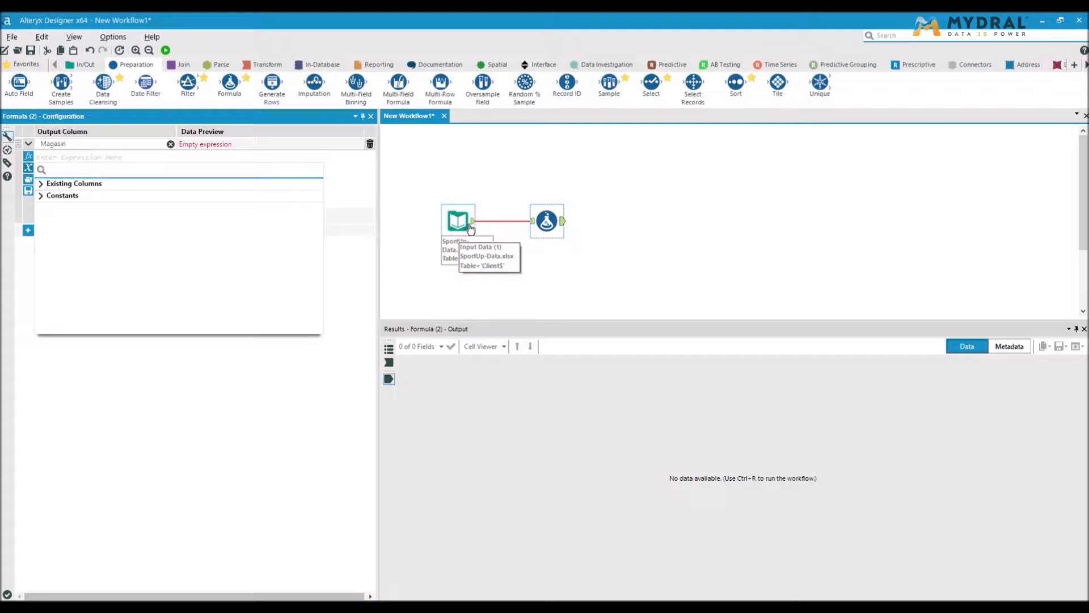
Step: Insert the conditional function IF c THEN t ELSE f ENDIF into the Magasin expression
{"action": "left_click", "coordinate": [29, 158]}
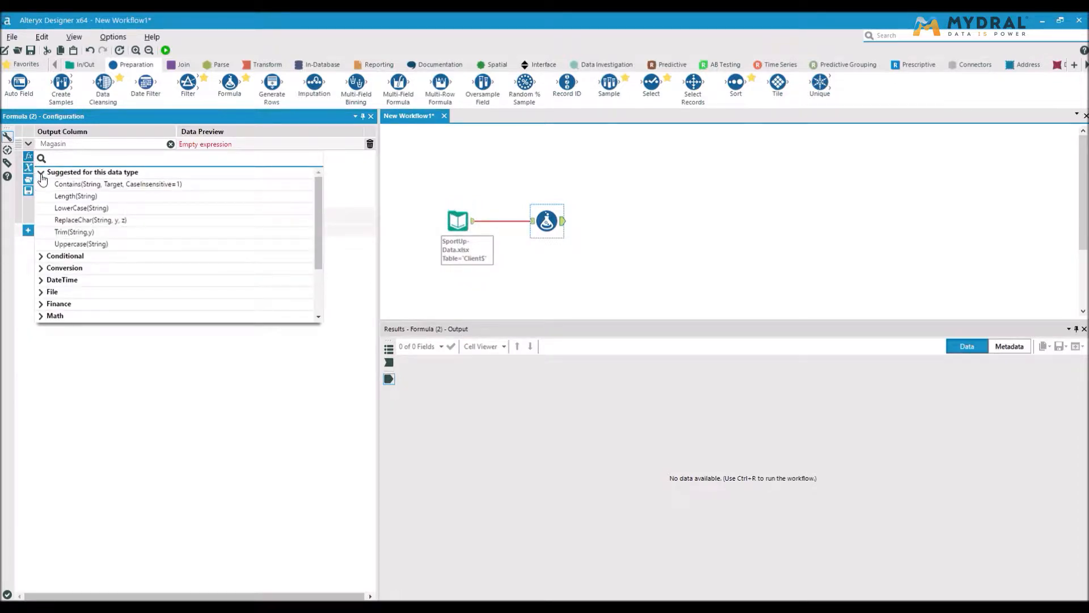
{"action": "left_click", "coordinate": [41, 174]}
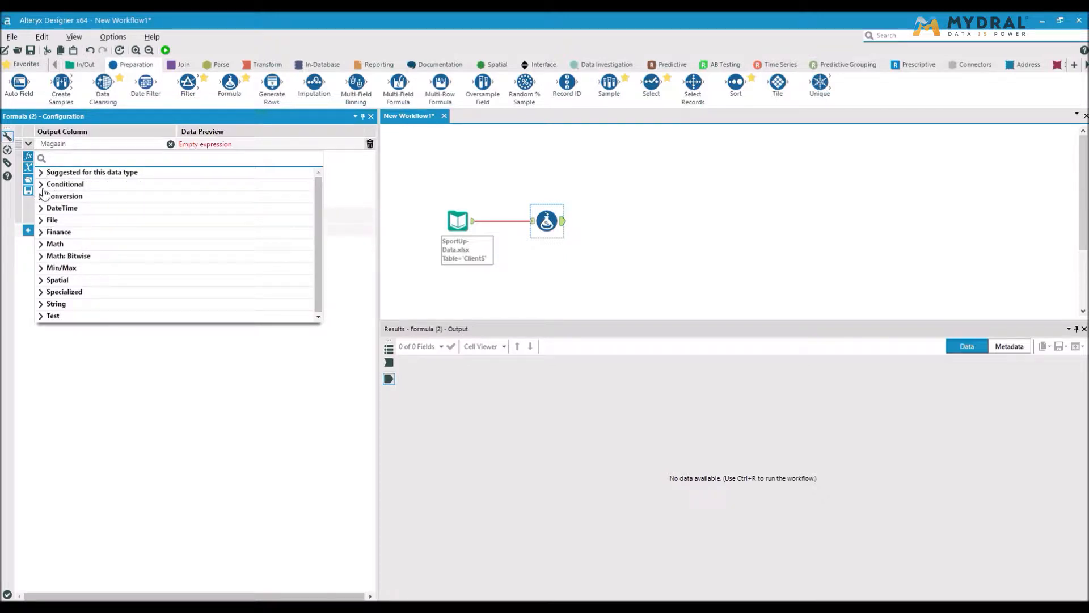
{"action": "left_click", "coordinate": [41, 186]}
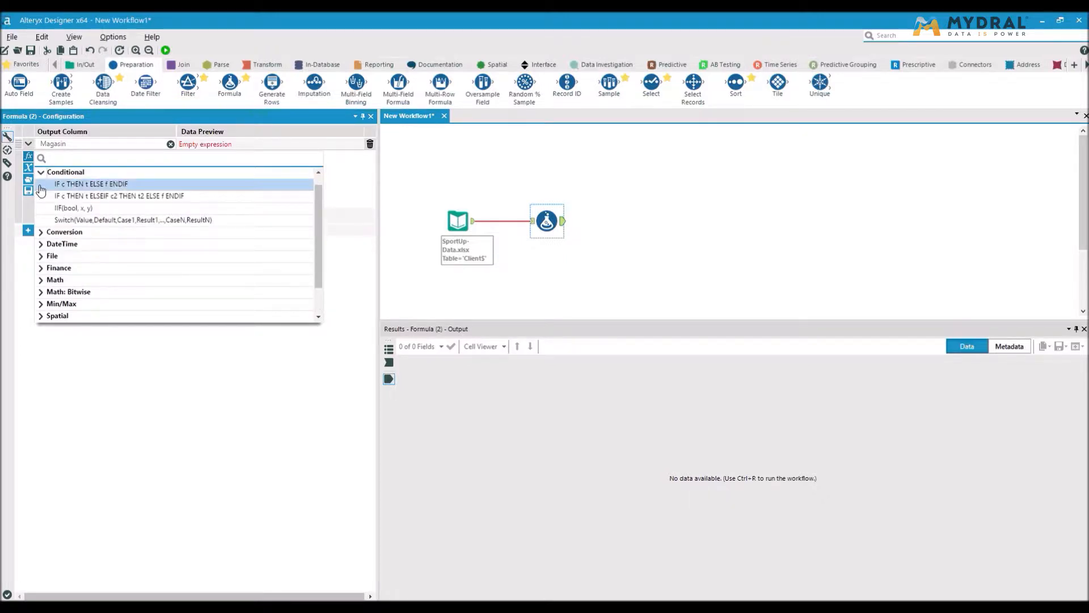
{"action": "left_click", "coordinate": [136, 185]}
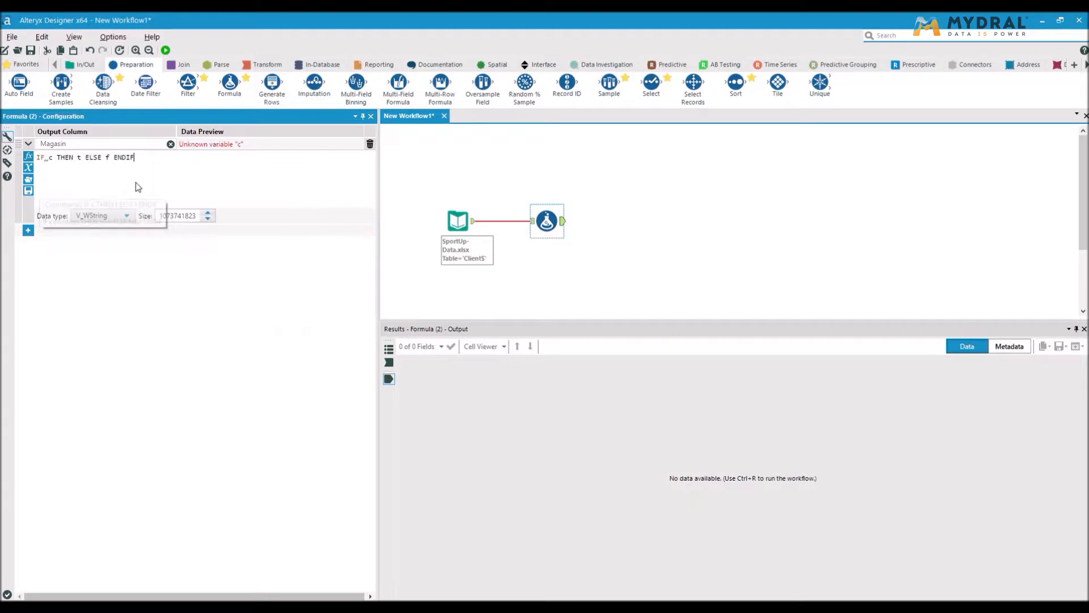
Step: Replace the condition placeholder c in the IF expression with the IsNull(v) test function
{"action": "left_click", "coordinate": [29, 159]}
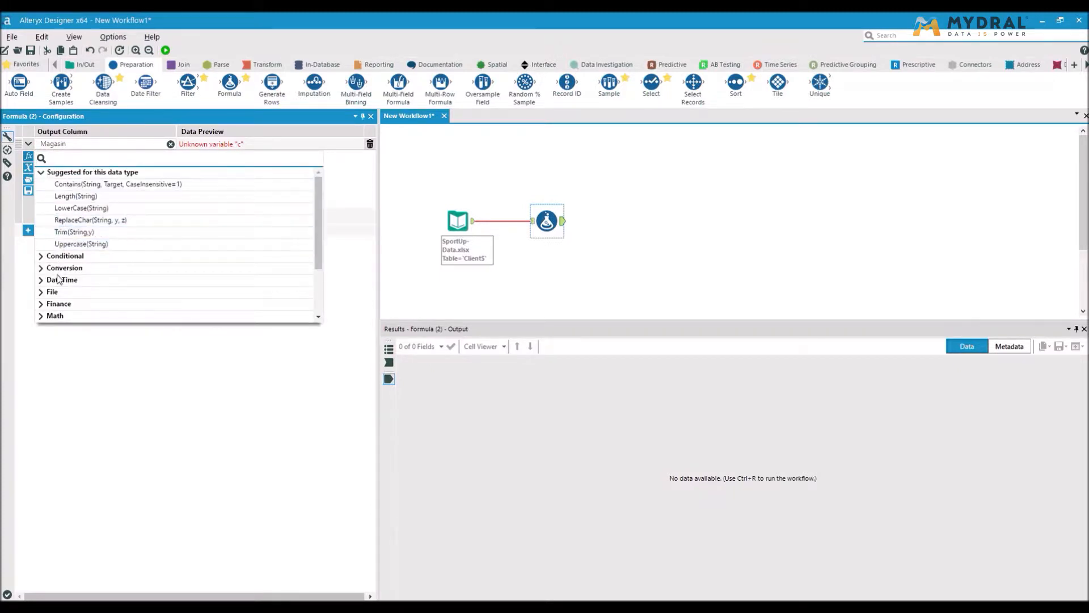
{"action": "scroll", "coordinate": [55, 290], "scroll_direction": "down", "scroll_amount": 2}
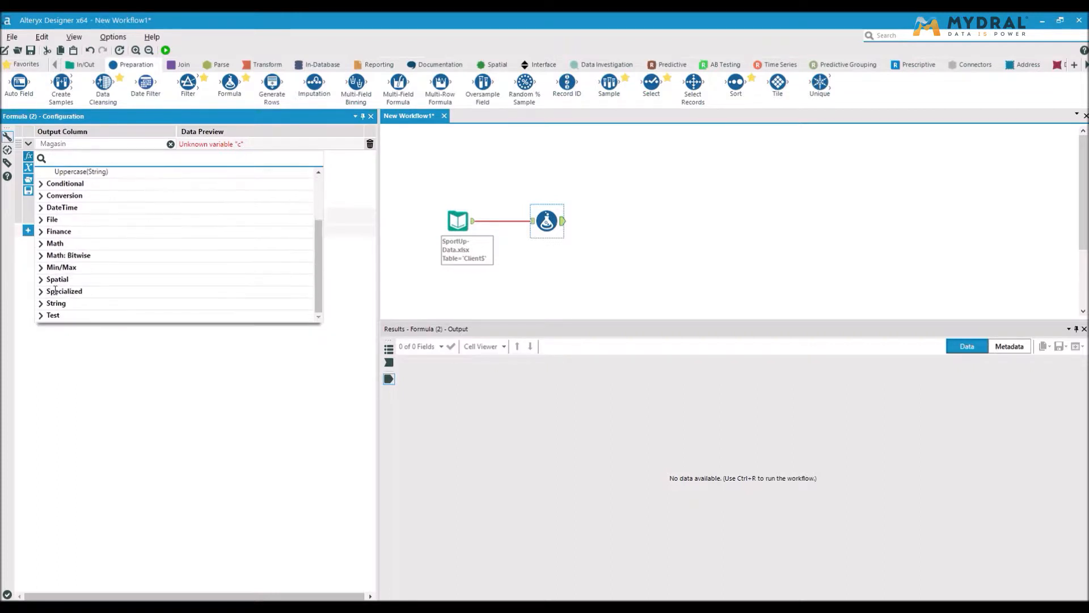
{"action": "left_click", "coordinate": [41, 319]}
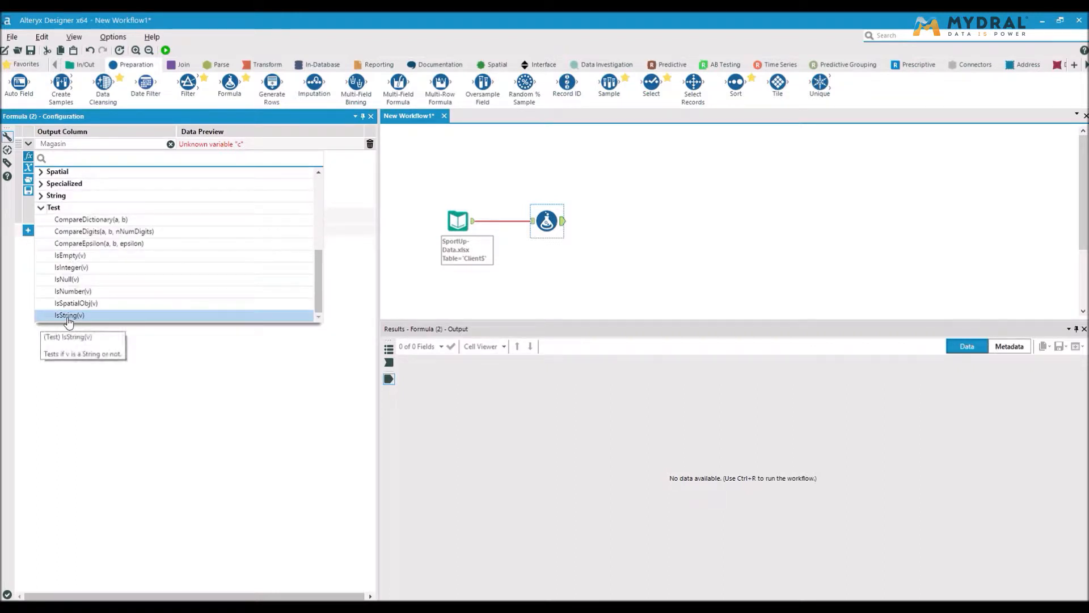
{"action": "double_click", "coordinate": [95, 282]}
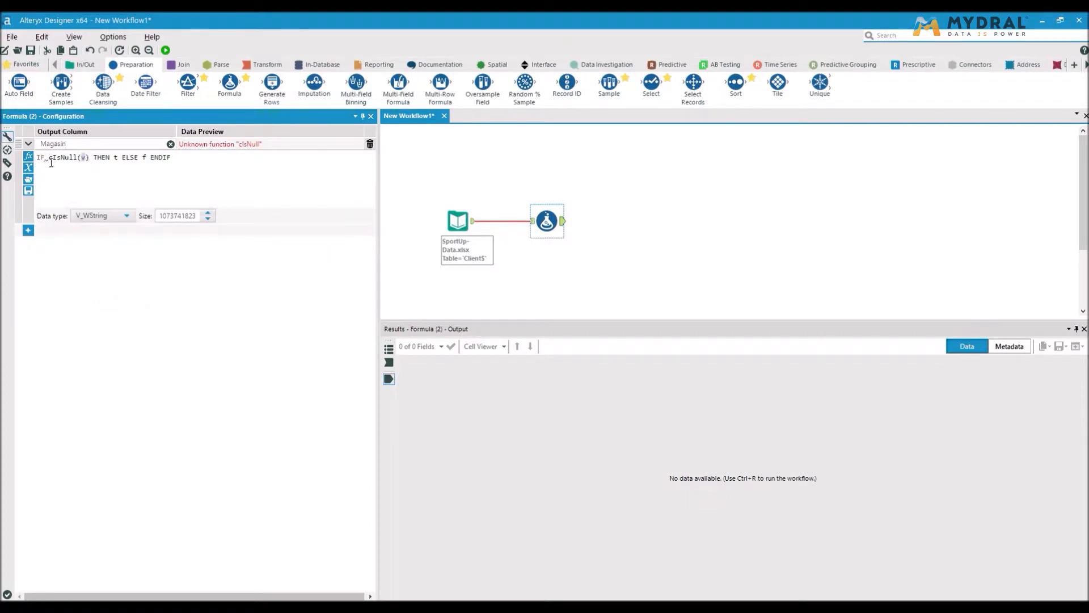
{"action": "key", "text": "Delete"}
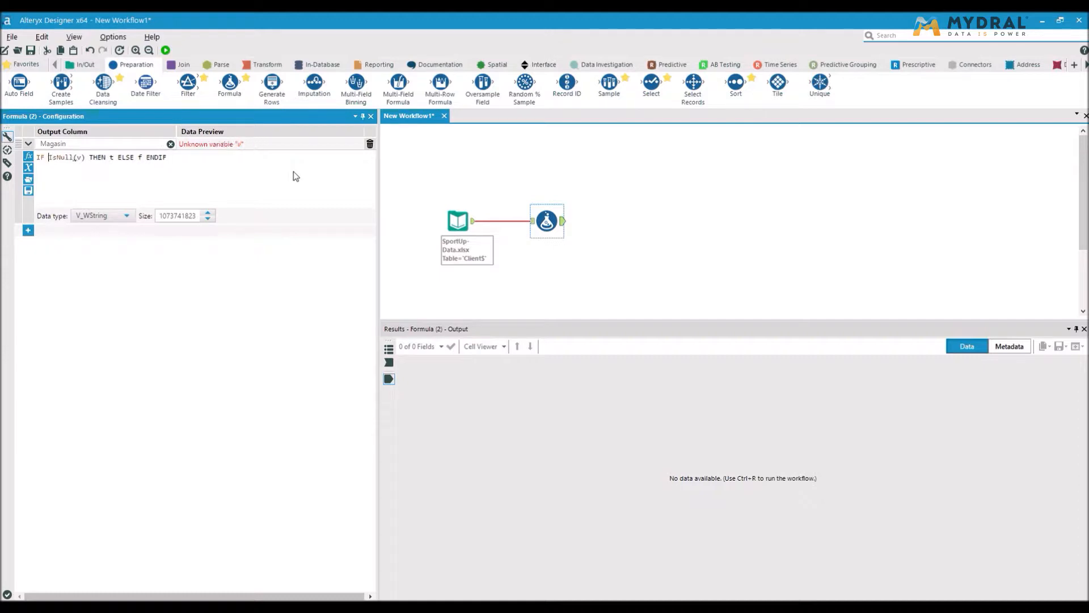
Step: Replace the placeholder v inside IsNull with the existing ID Magasin column
{"action": "left_click", "coordinate": [68, 146]}
{"action": "left_click", "coordinate": [79, 158]}
{"action": "key", "text": "BackSpace"}
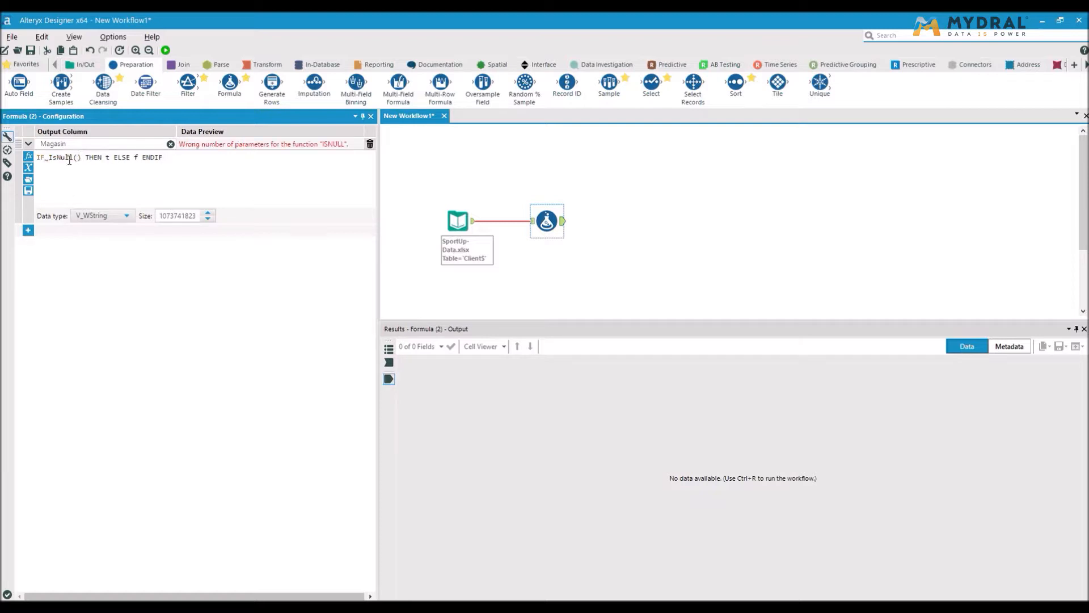
{"action": "left_click", "coordinate": [27, 169]}
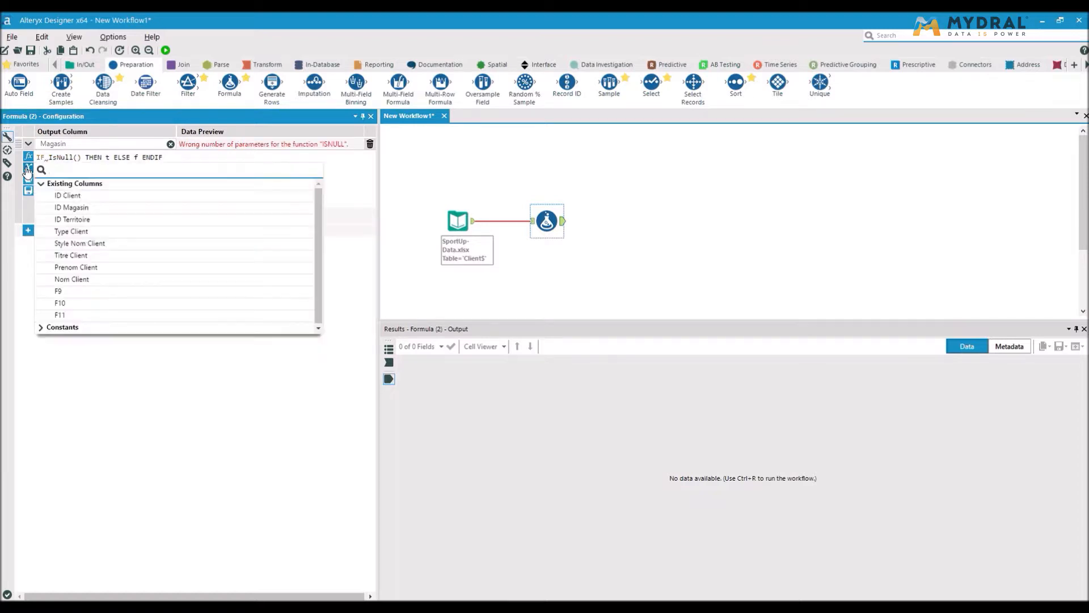
{"action": "left_click", "coordinate": [101, 208]}
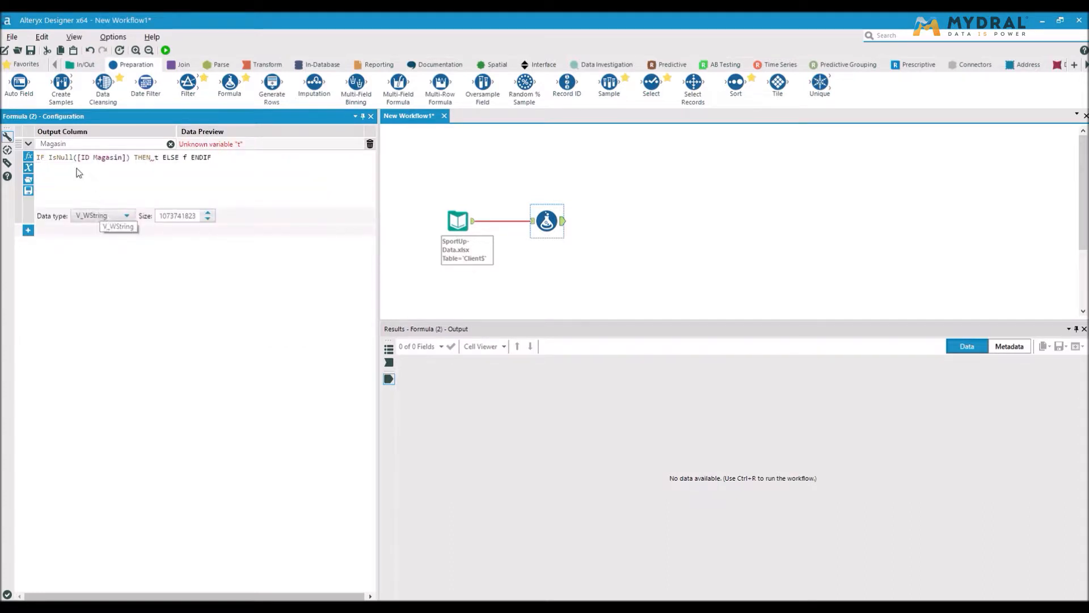
Step: Replace the THEN placeholder t with the text value "web"
{"action": "left_click", "coordinate": [135, 157]}
{"action": "key", "text": "BackSpace"}
{"action": "type", "text": "\"we"}
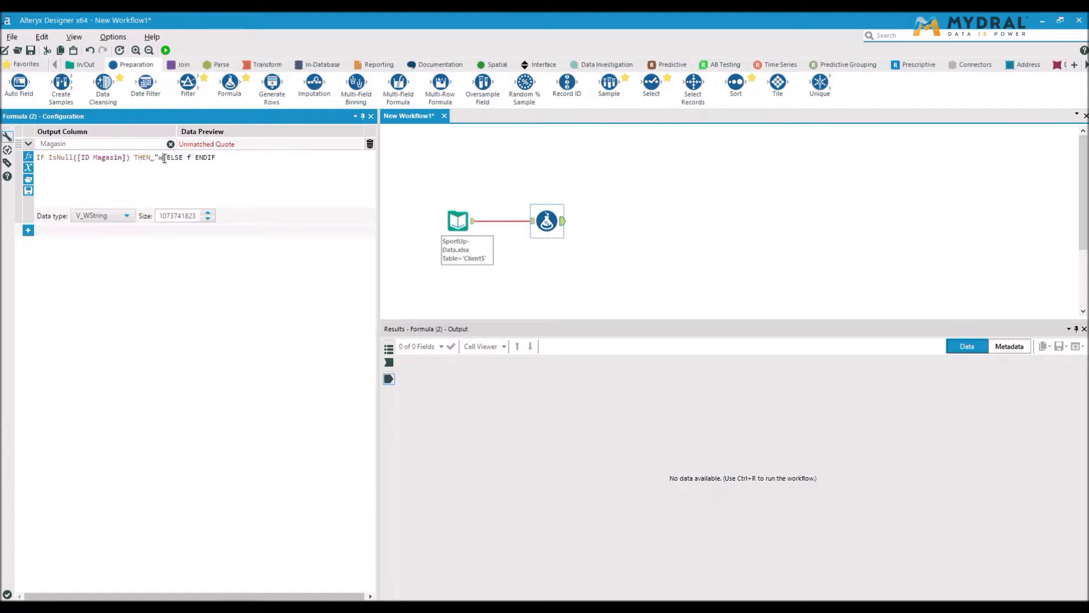
{"action": "type", "text": "b\""}
Step: Replace the ELSE placeholder f with the existing ID Magasin column
{"action": "mouse_move", "coordinate": [200, 159]}
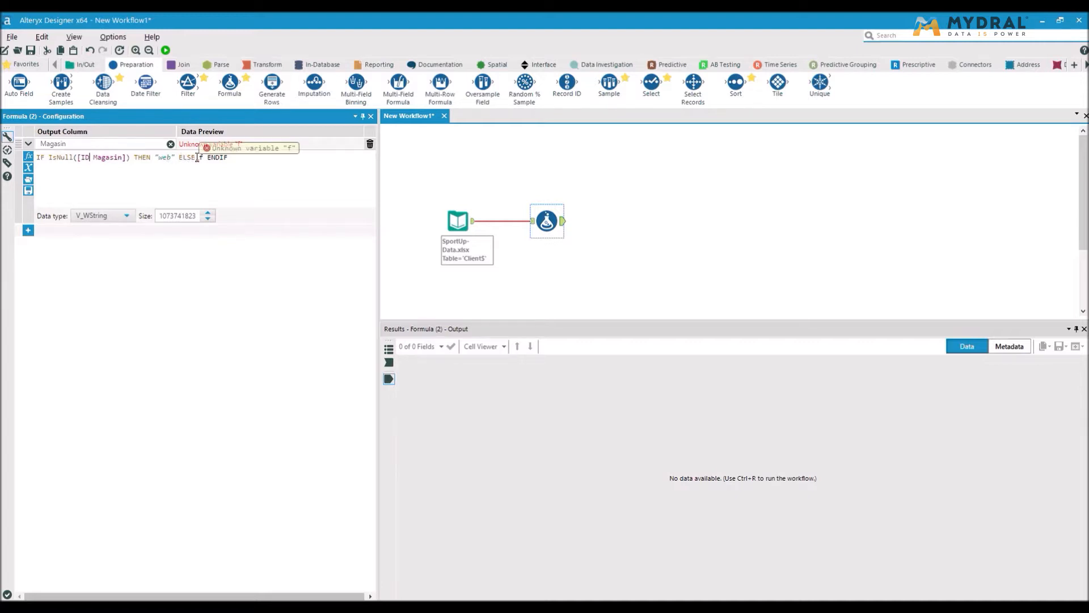
{"action": "left_click", "coordinate": [201, 158]}
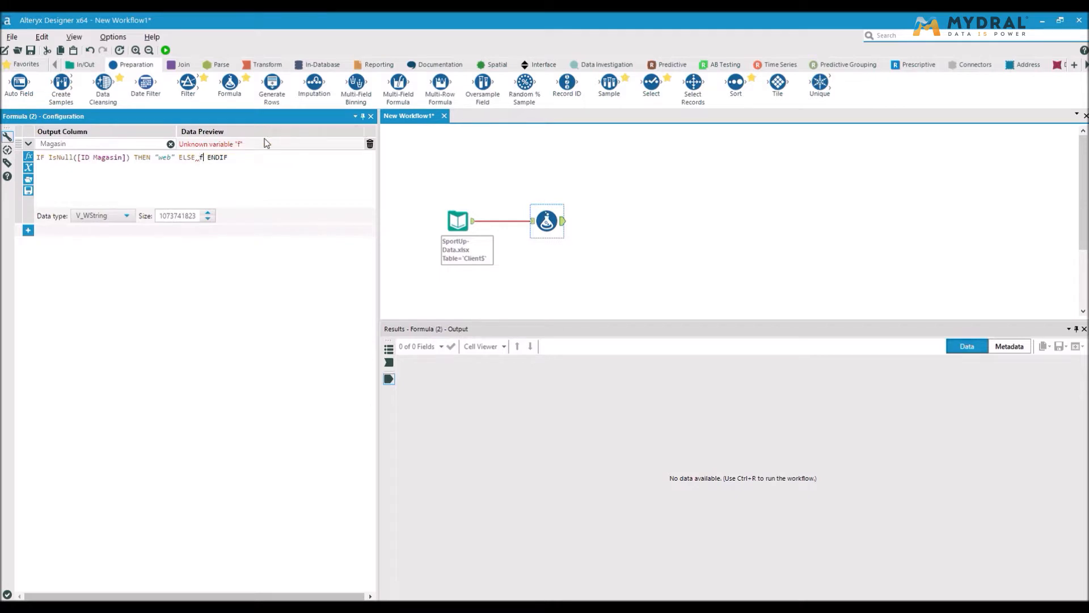
{"action": "key", "text": "BackSpace"}
{"action": "type", "text": "\"\""}
{"action": "key", "text": "BackSpace"}
{"action": "key", "text": "BackSpace"}
{"action": "left_click", "coordinate": [29, 168]}
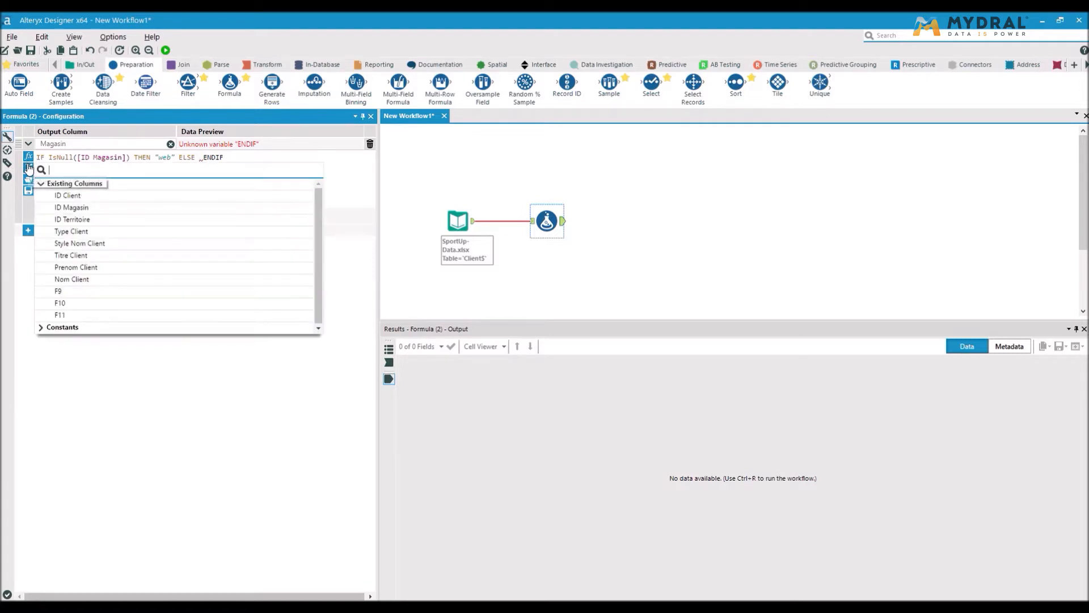
{"action": "left_click", "coordinate": [69, 209]}
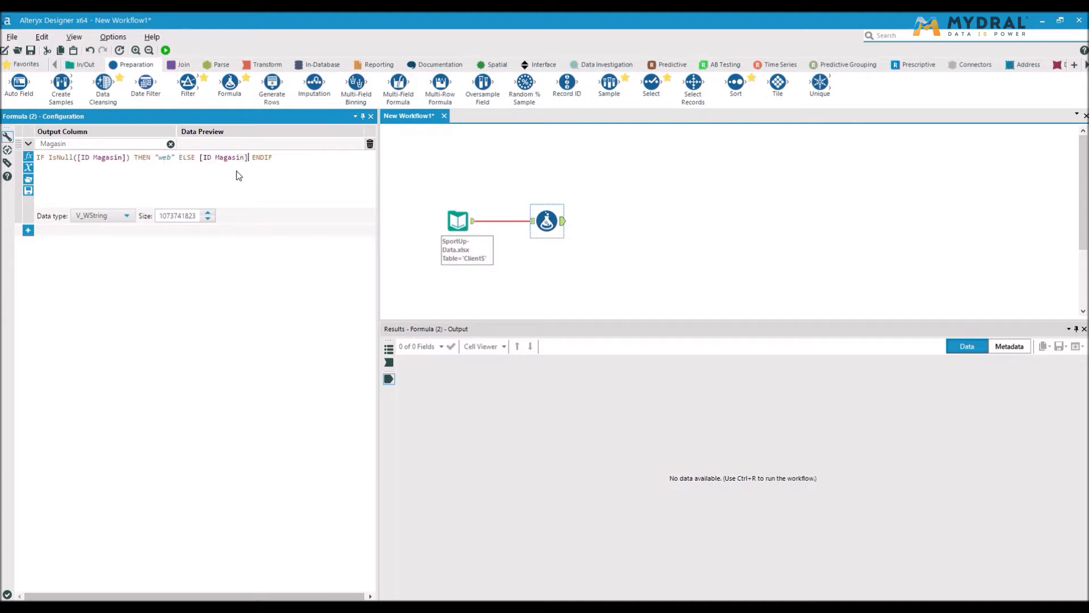
Step: Run the workflow, dismiss the completion message and check the Magasin column in the results
{"action": "left_click", "coordinate": [166, 51]}
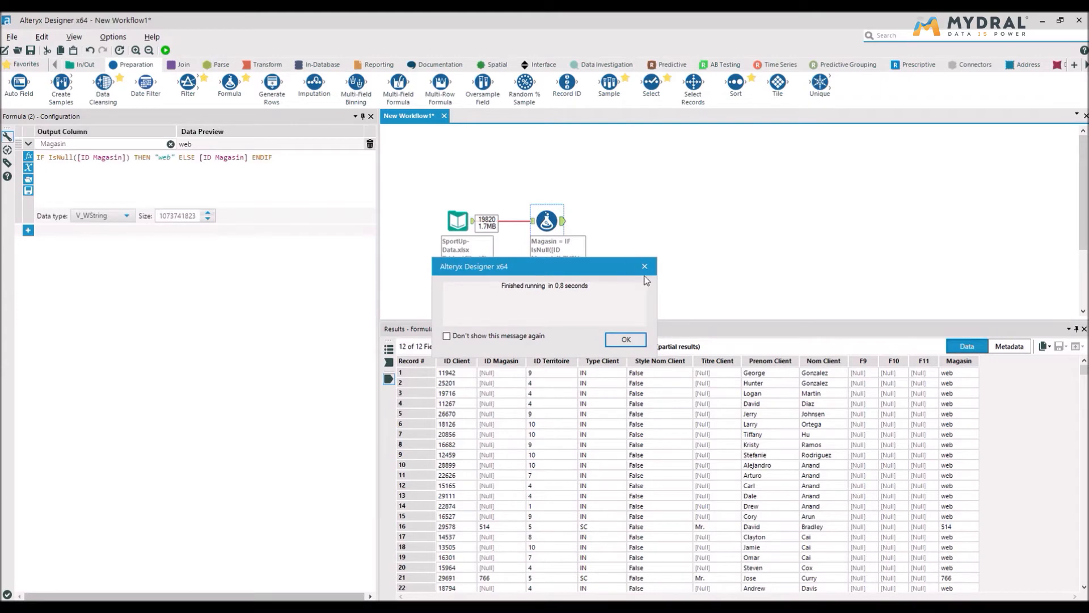
{"action": "left_click", "coordinate": [630, 339]}
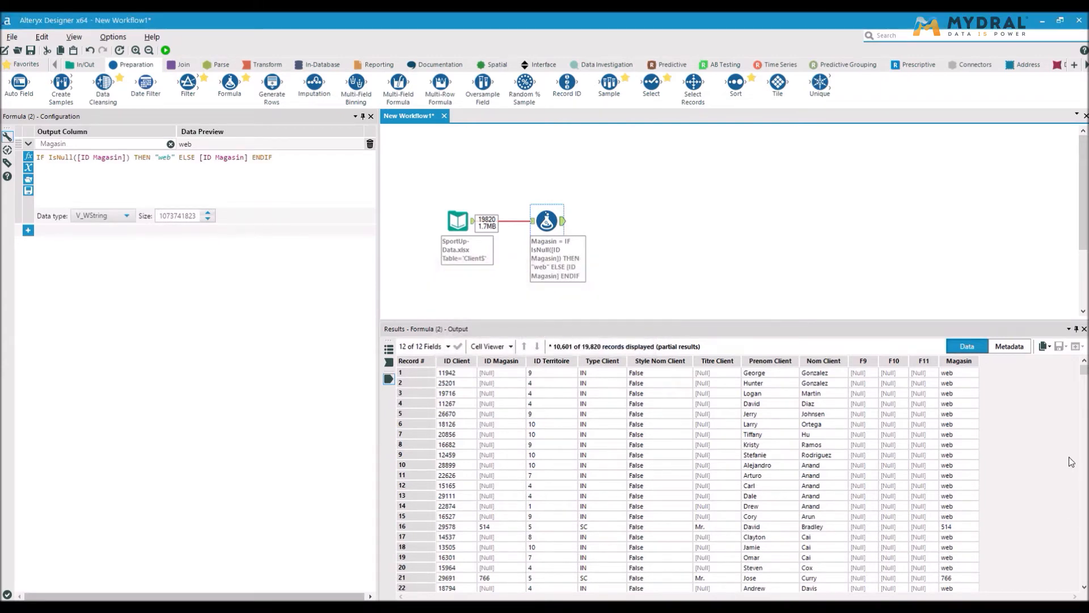
{"action": "left_click", "coordinate": [969, 368]}
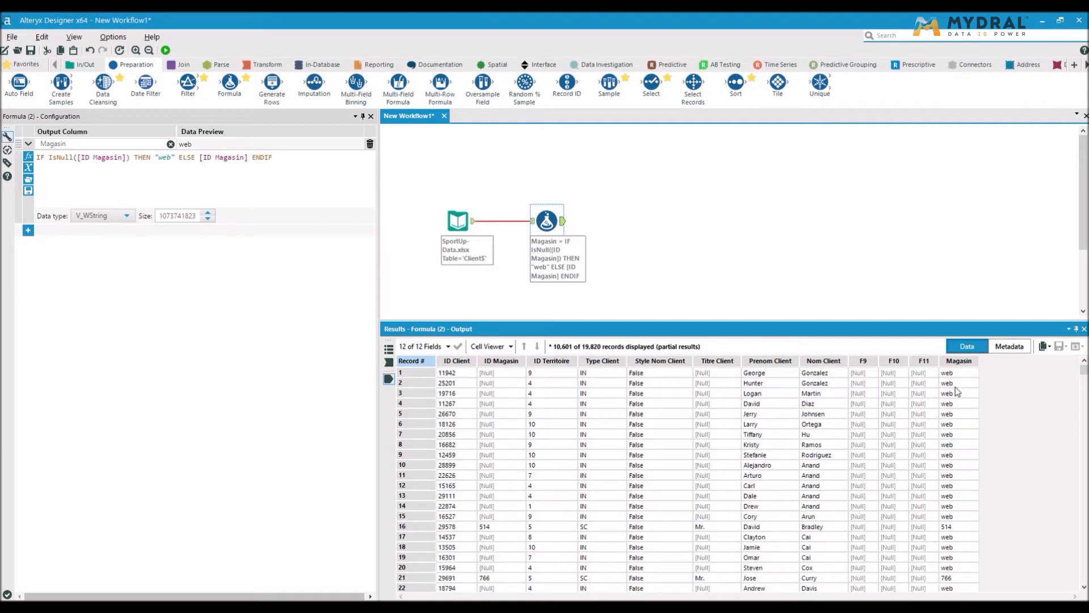
Step: Compare the null ID Magasin cells with the corresponding Magasin values in the first records of the results
{"action": "left_click", "coordinate": [503, 393]}
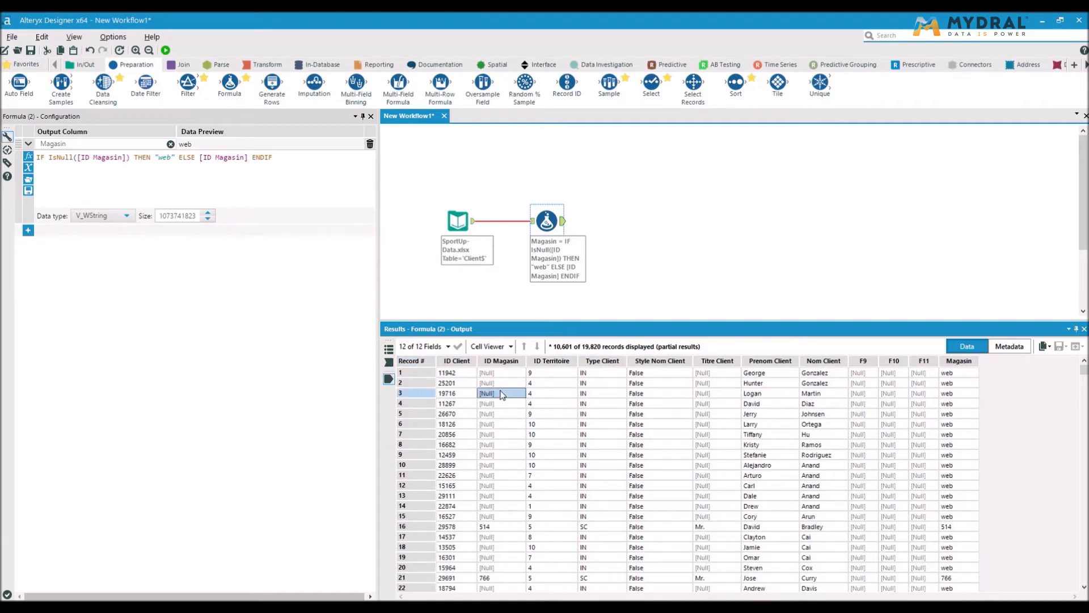
{"action": "left_click", "coordinate": [514, 374]}
{"action": "left_click", "coordinate": [501, 405]}
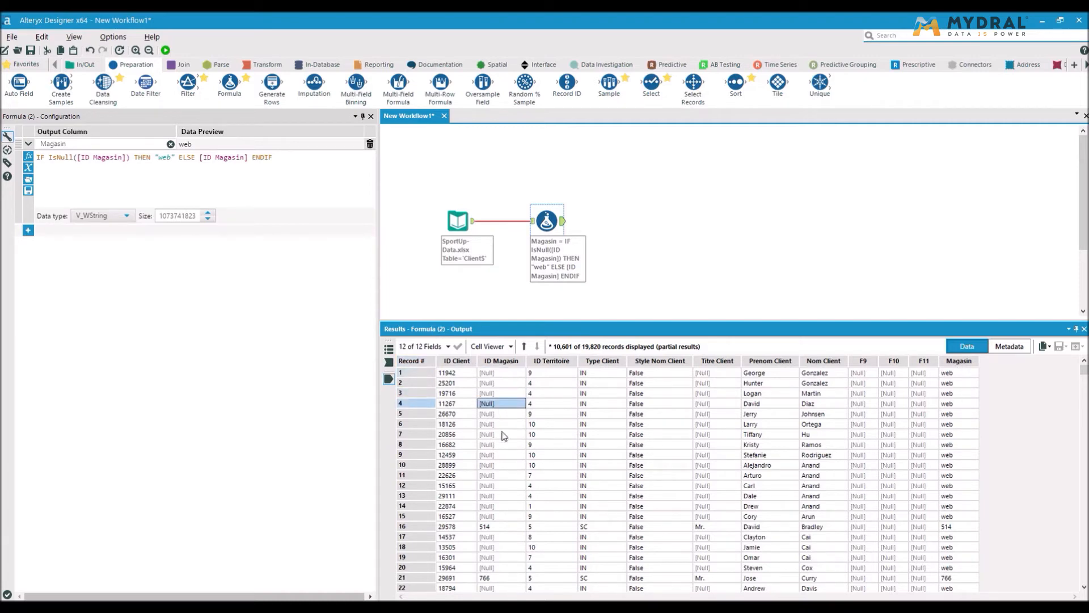
{"action": "left_click", "coordinate": [500, 476]}
{"action": "left_click", "coordinate": [501, 497]}
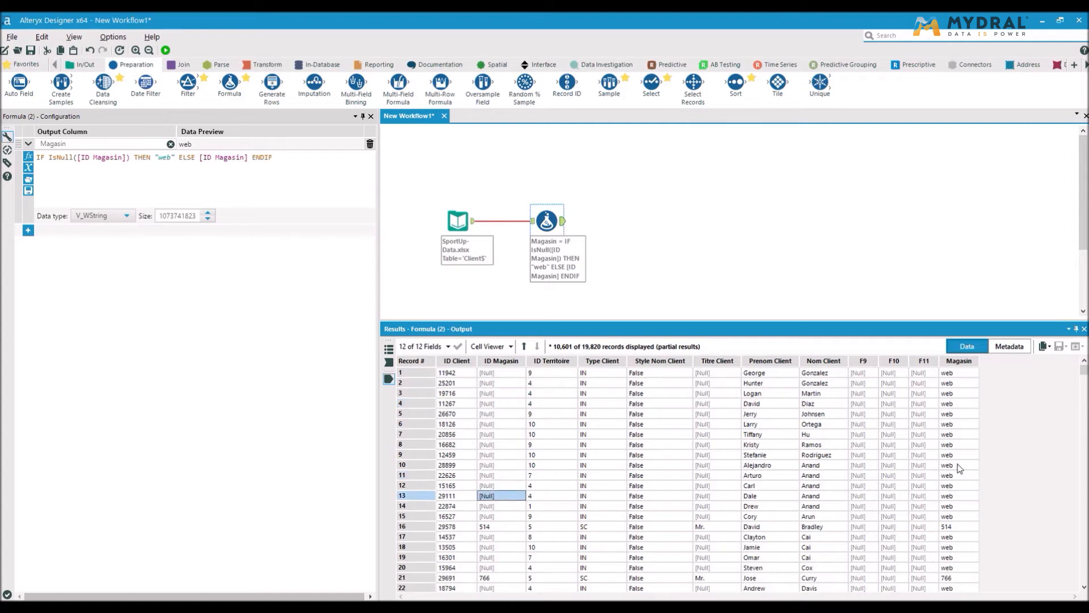
{"action": "left_click", "coordinate": [952, 373]}
{"action": "key", "text": "Down"}
{"action": "key", "text": "Down"}
{"action": "key", "text": "Down"}
{"action": "key", "text": "Down"}
{"action": "key", "text": "Down"}
{"action": "key", "text": "Down"}
{"action": "key", "text": "Down"}
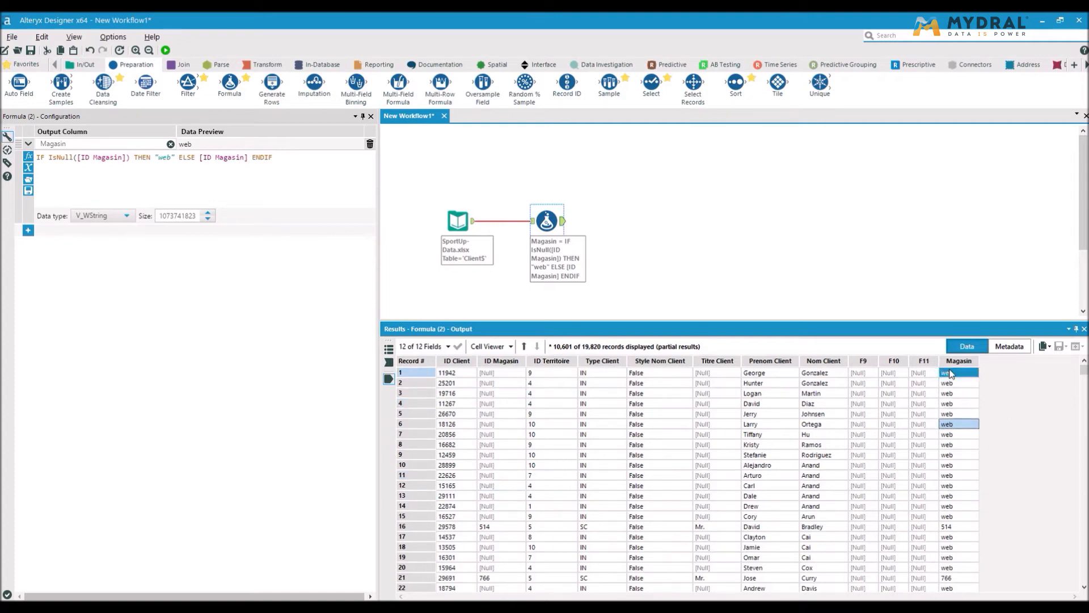
Step: Compare ID Magasin with Magasin in record 16 and check the Magasin values in the records below it
{"action": "left_click", "coordinate": [494, 526]}
{"action": "scroll", "coordinate": [494, 526], "scroll_direction": "down", "scroll_amount": 3}
{"action": "scroll", "coordinate": [493, 526], "scroll_direction": "down", "scroll_amount": 1}
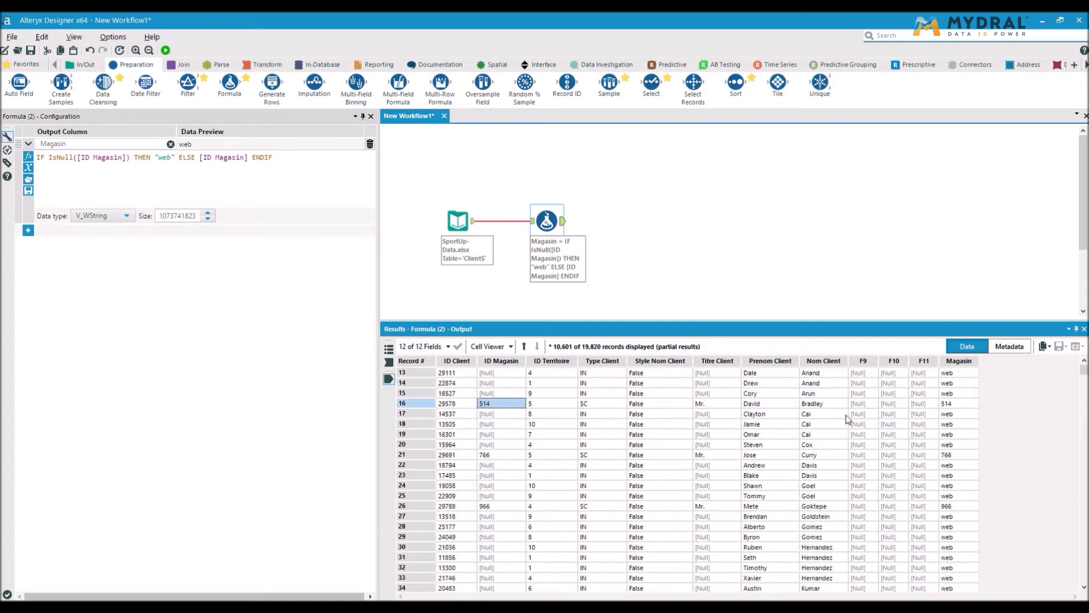
{"action": "left_click", "coordinate": [948, 404]}
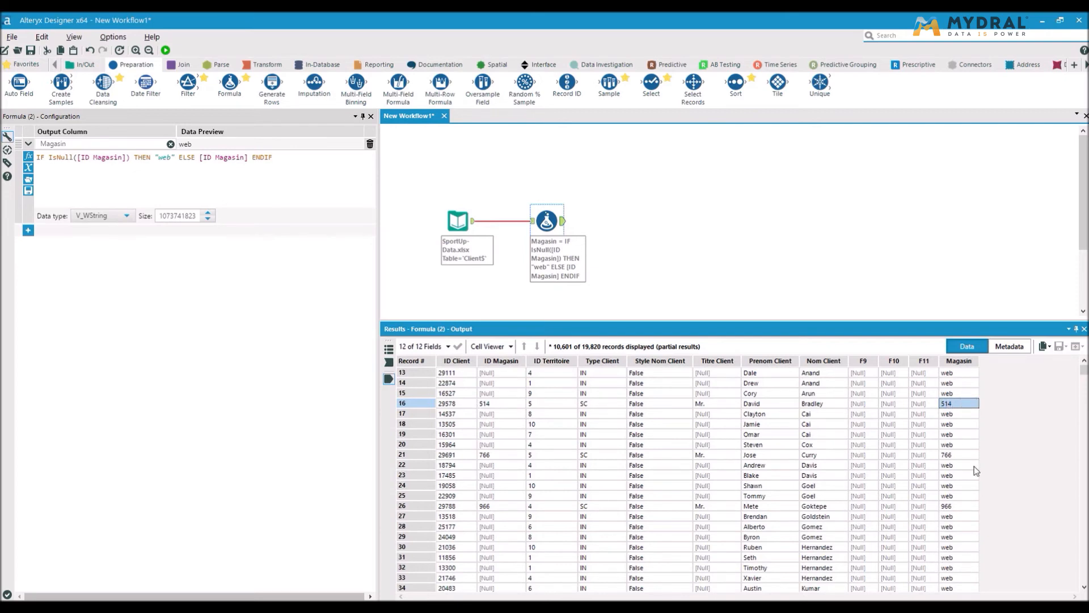
{"action": "scroll", "coordinate": [972, 558], "scroll_direction": "down", "scroll_amount": 1}
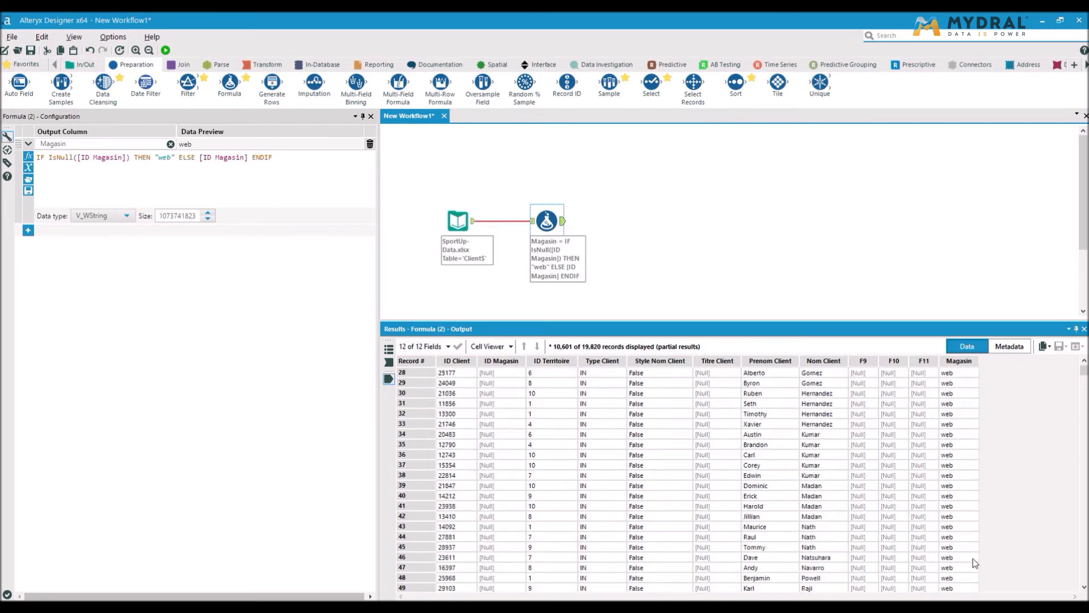
{"action": "scroll", "coordinate": [973, 558], "scroll_direction": "up", "scroll_amount": 5}
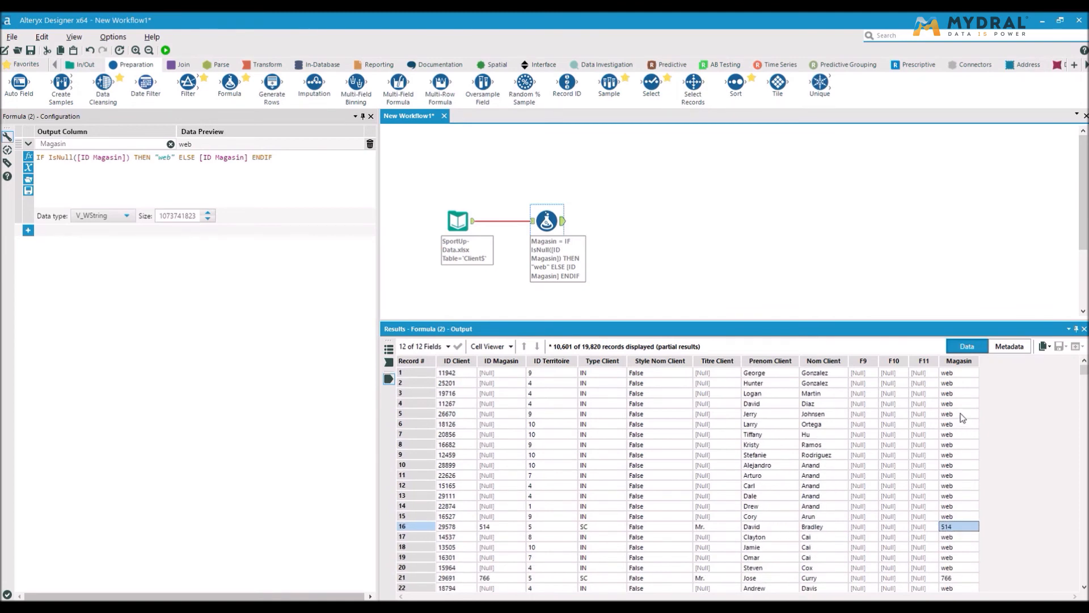